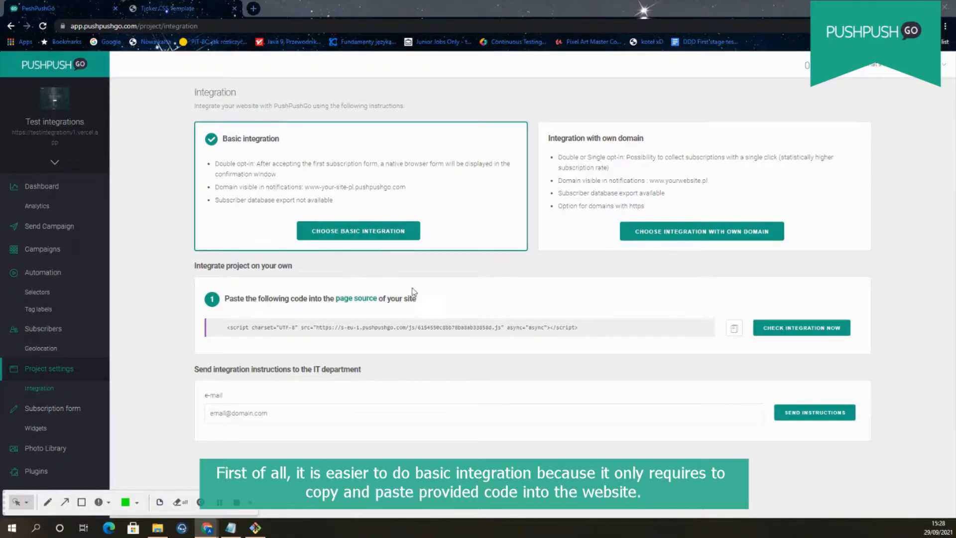
Check the Tinker test website, then copy the basic integration script from the project's integration instructions
{"action": "left_click_drag", "start_coordinate": [693, 330], "coordinate": [222, 334]}
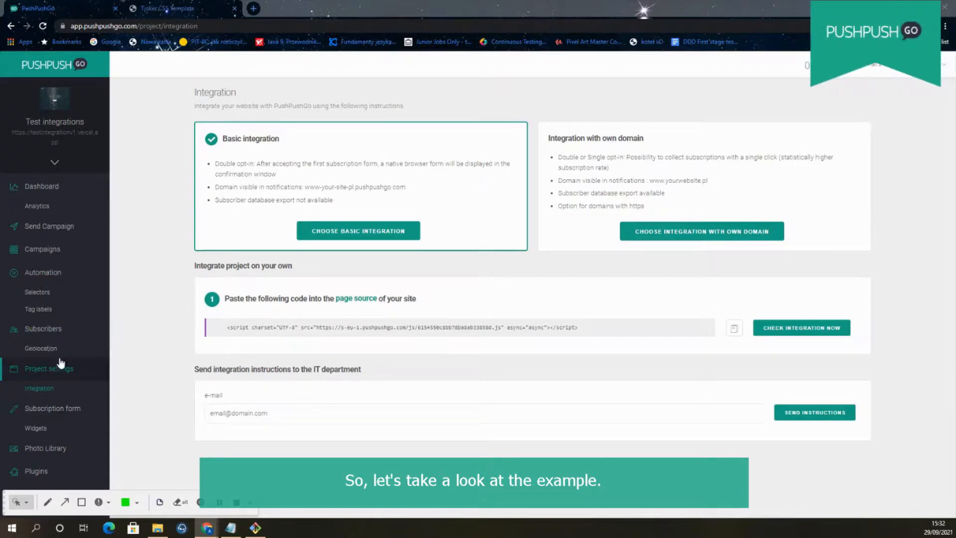
{"action": "left_click", "coordinate": [182, 8]}
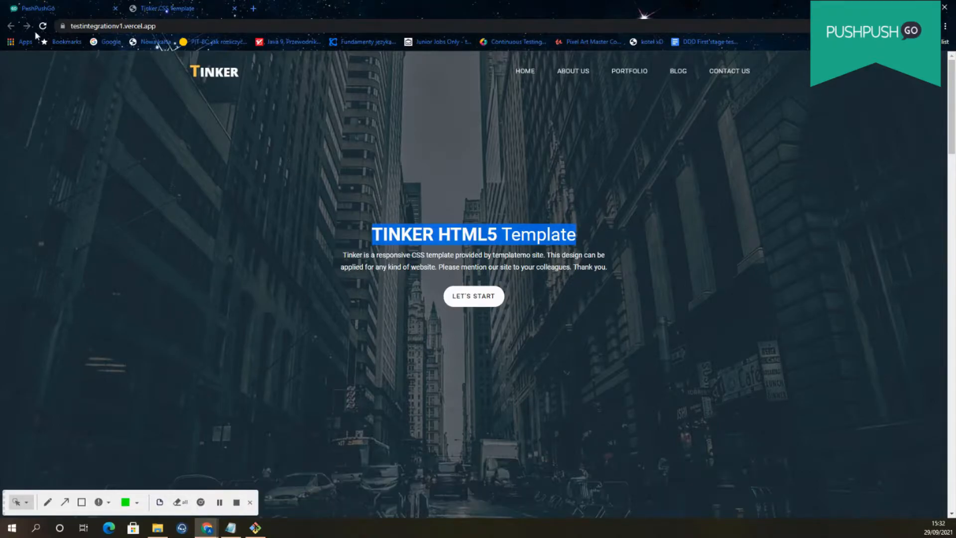
{"action": "left_click", "coordinate": [54, 5]}
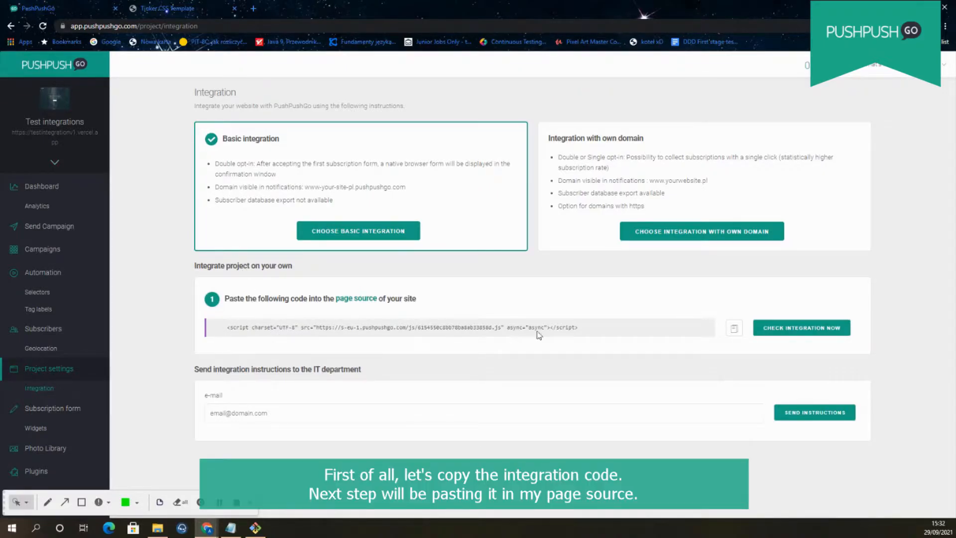
{"action": "left_click", "coordinate": [733, 331]}
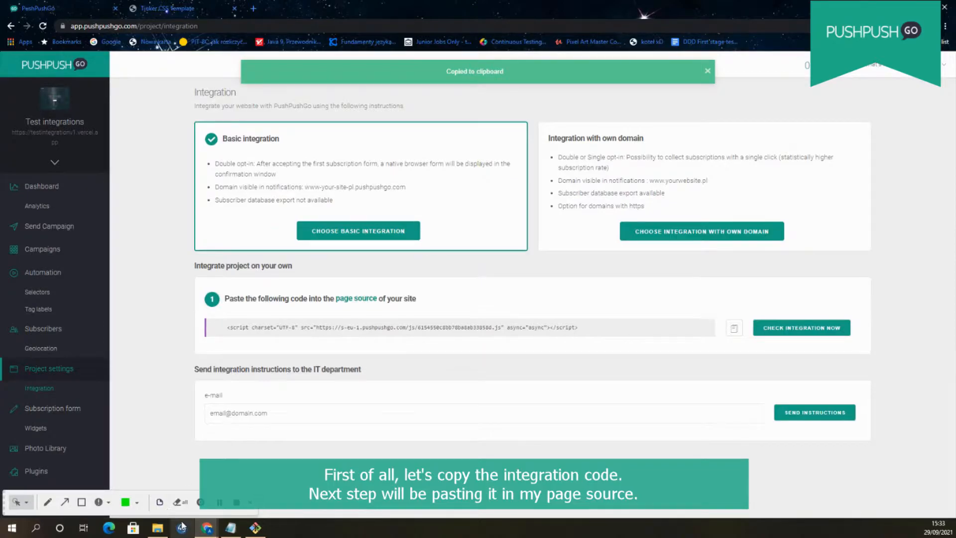
Switch to File Explorer and open the index file from the prez folder for editing in Notepad++
{"action": "left_click", "coordinate": [157, 530]}
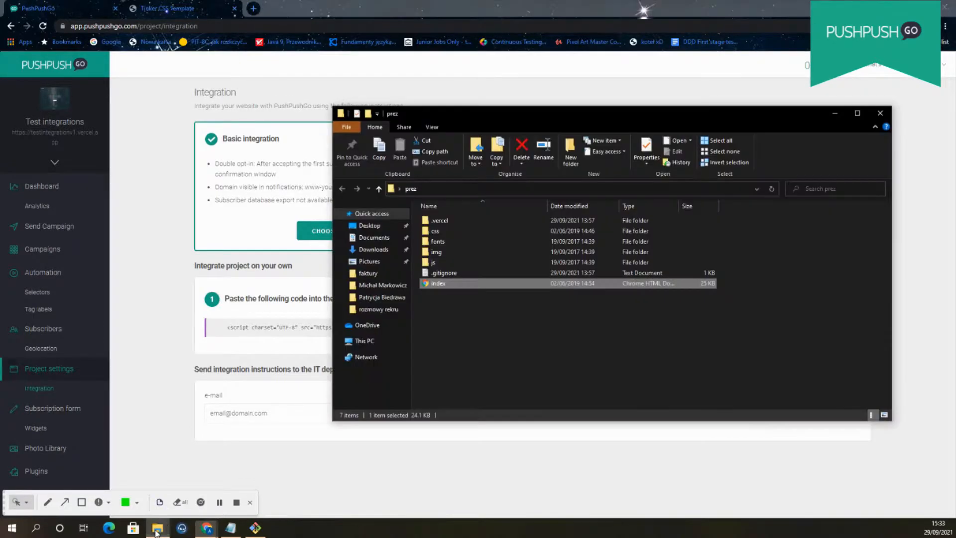
{"action": "left_click", "coordinate": [452, 298]}
{"action": "right_click", "coordinate": [429, 284]}
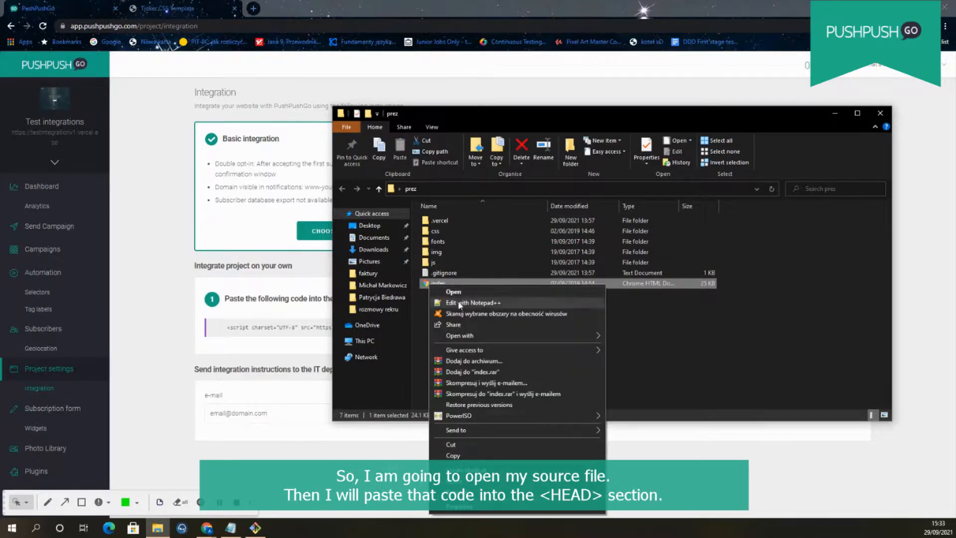
{"action": "left_click", "coordinate": [474, 303]}
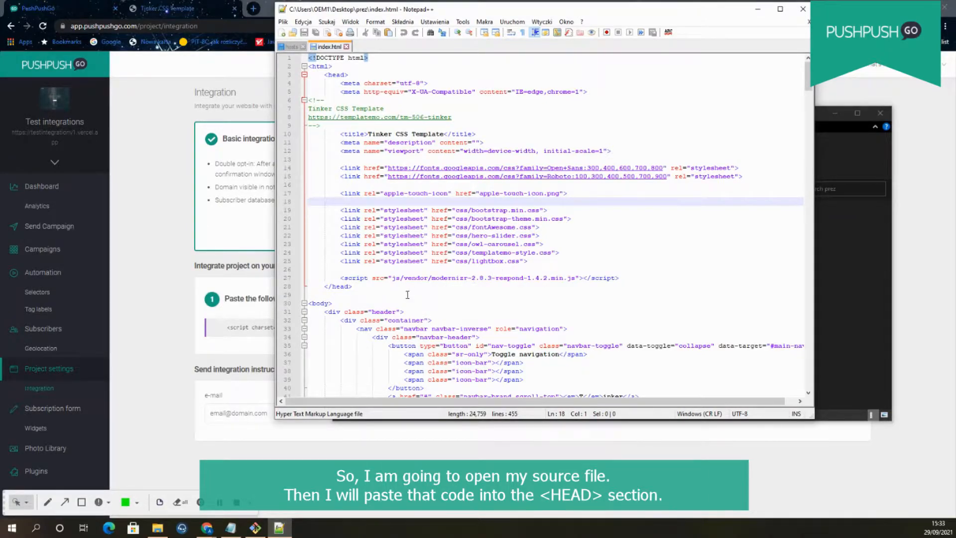
Paste the copied script on a new line below the modernizr script in the head section, then save and close index.html
{"action": "left_click", "coordinate": [641, 277]}
{"action": "key", "text": "Return"}
{"action": "key", "text": "ctrl+v"}
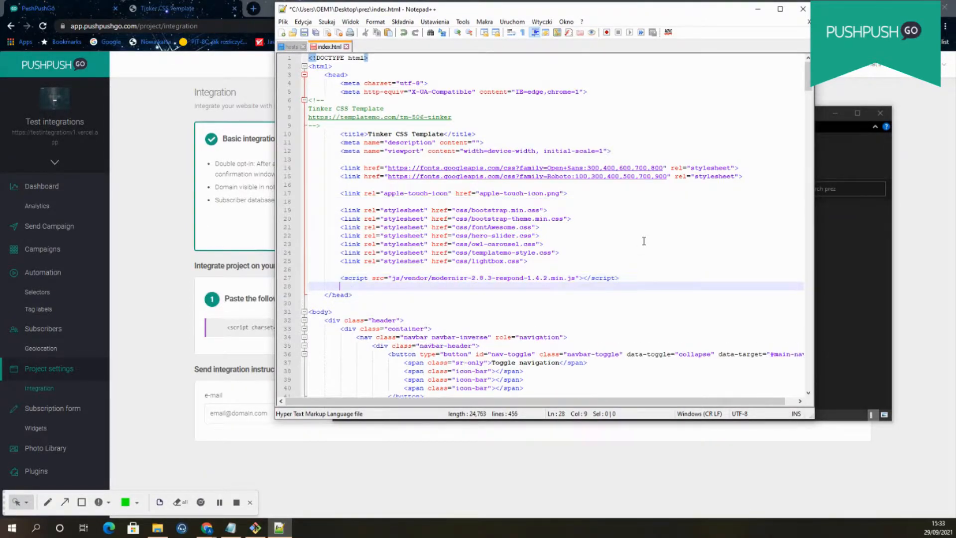
{"action": "key", "text": "ctrl+s"}
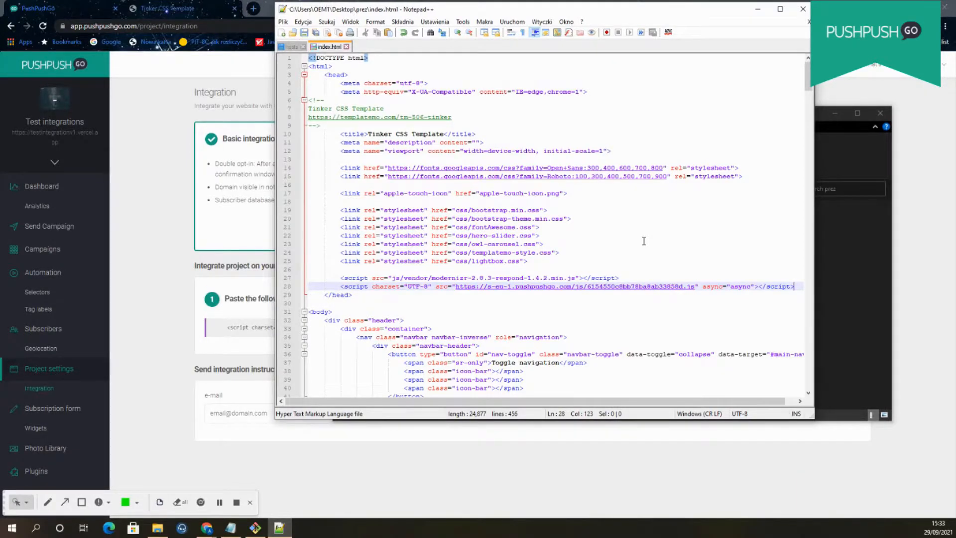
{"action": "left_click", "coordinate": [802, 10]}
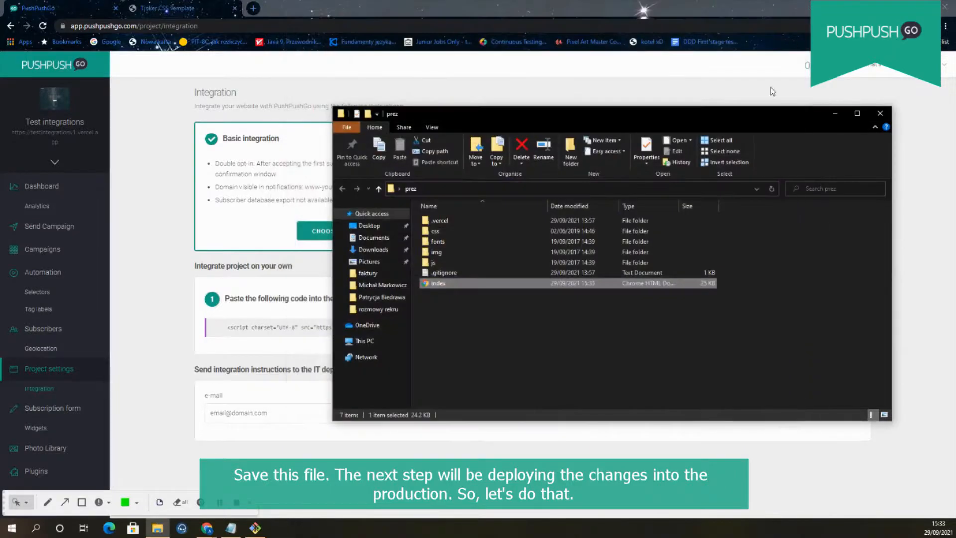
Switch to the Git Bash terminal and deploy the prez site to production with "now --prod"
{"action": "left_click", "coordinate": [526, 330]}
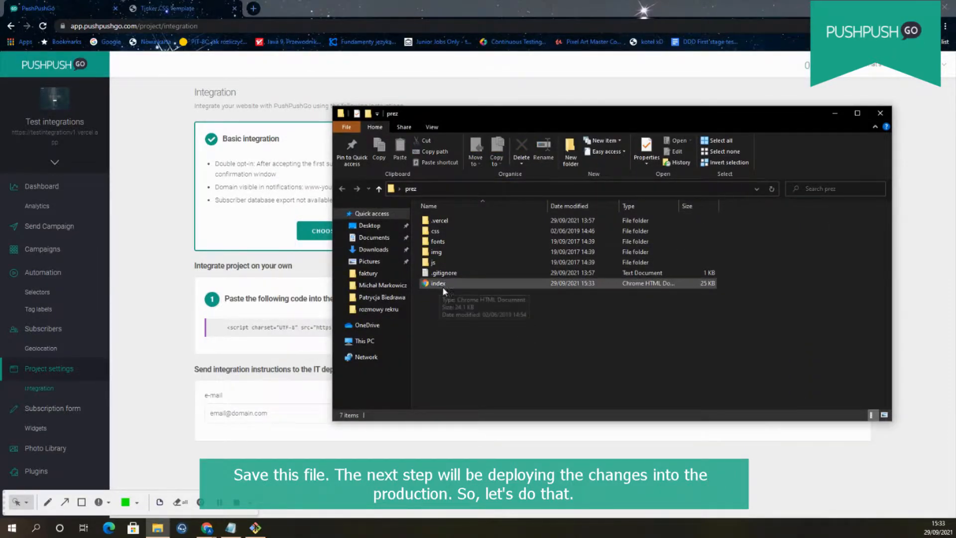
{"action": "left_click", "coordinate": [255, 527]}
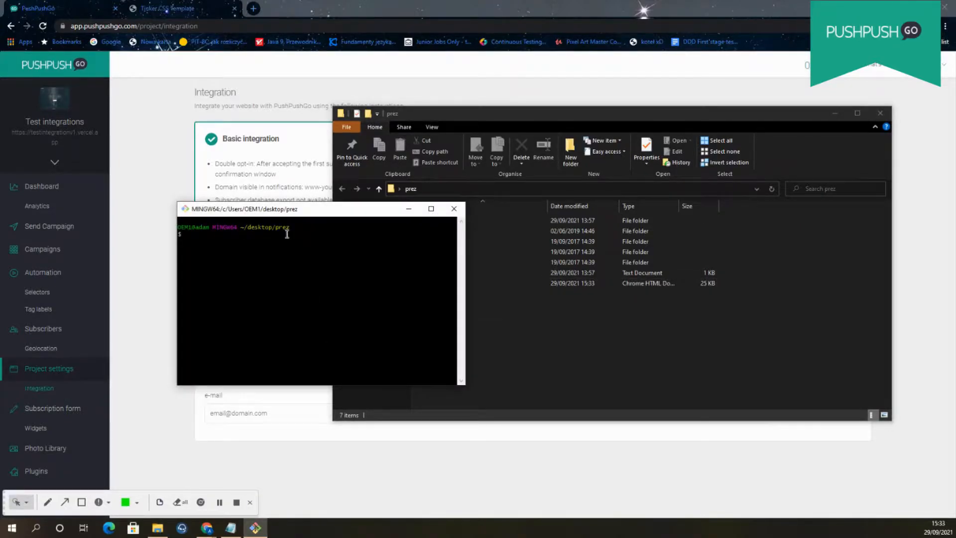
{"action": "type", "text": "now --prod"}
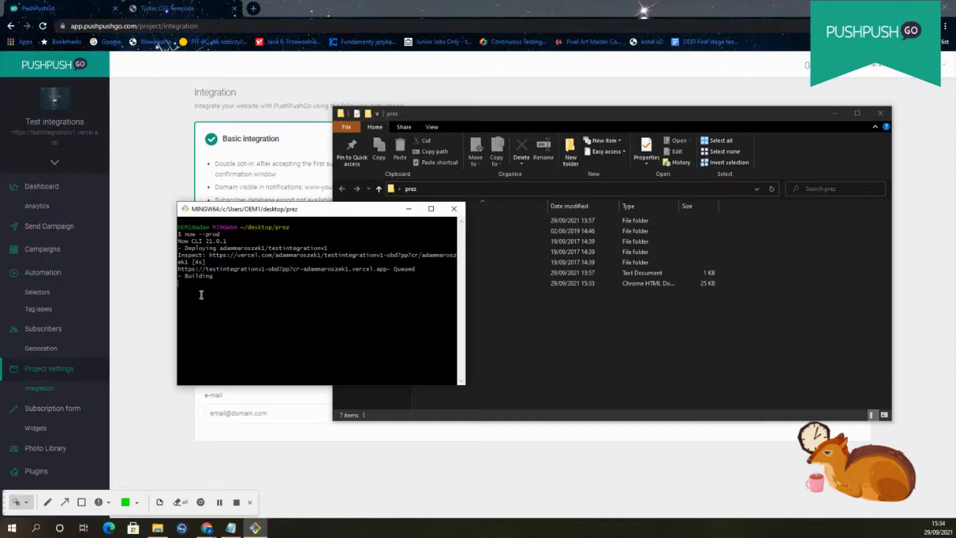
{"action": "left_click_drag", "start_coordinate": [322, 210], "coordinate": [311, 199]}
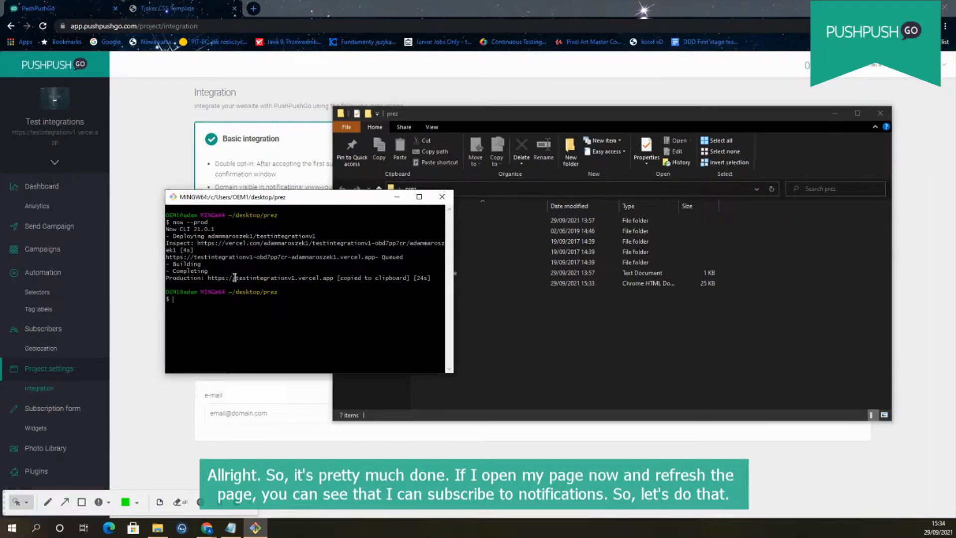
Reload the Tinker website in Chrome and subscribe to its push notifications, allowing notifications and location access
{"action": "left_click", "coordinate": [164, 8]}
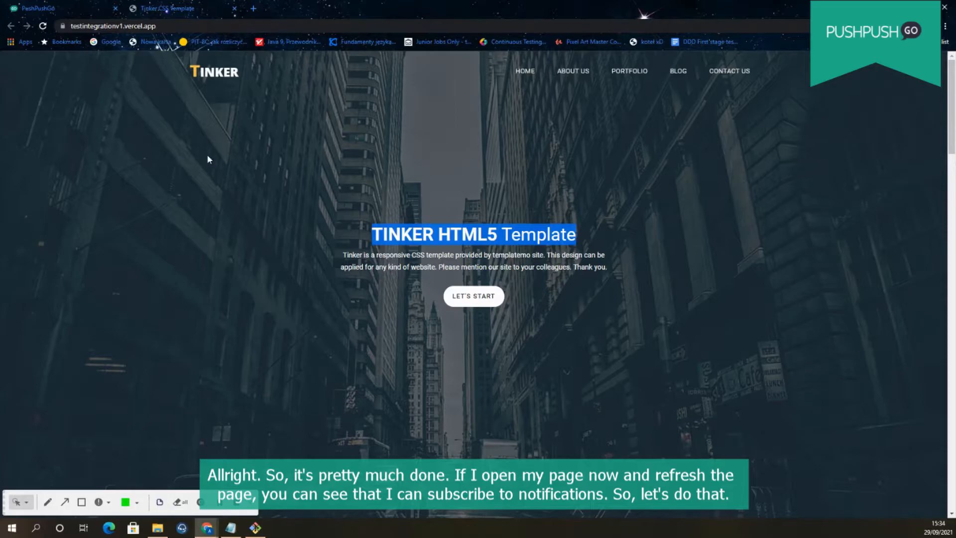
{"action": "left_click", "coordinate": [44, 28]}
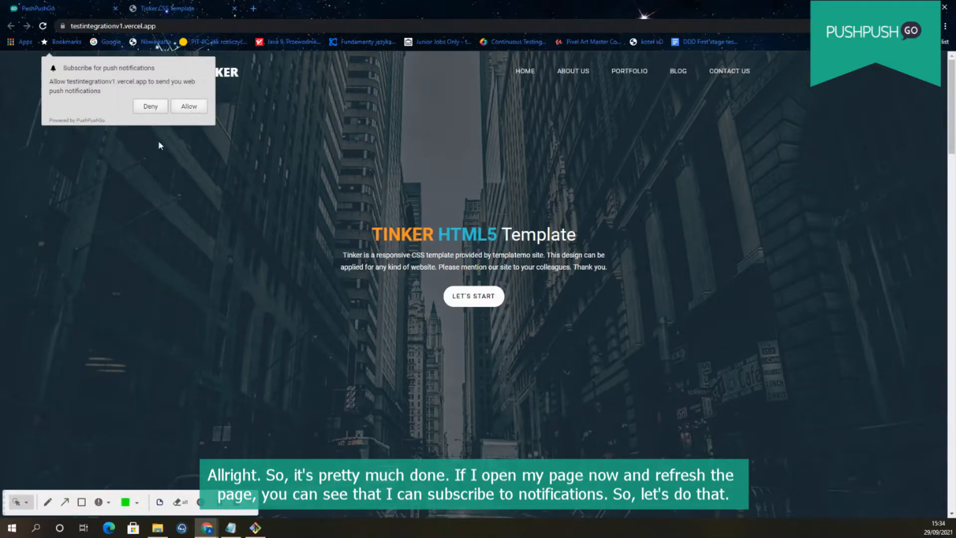
{"action": "left_click", "coordinate": [190, 107]}
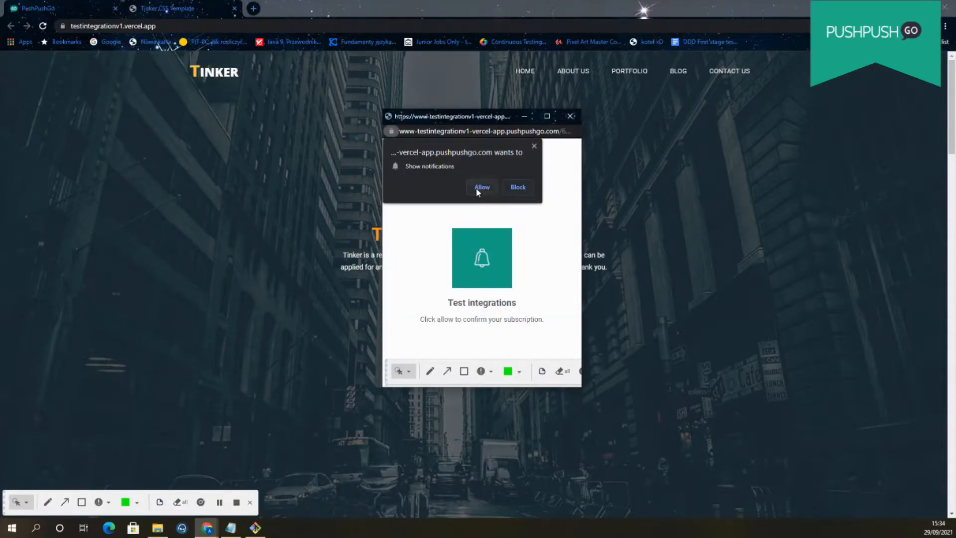
{"action": "left_click", "coordinate": [477, 190]}
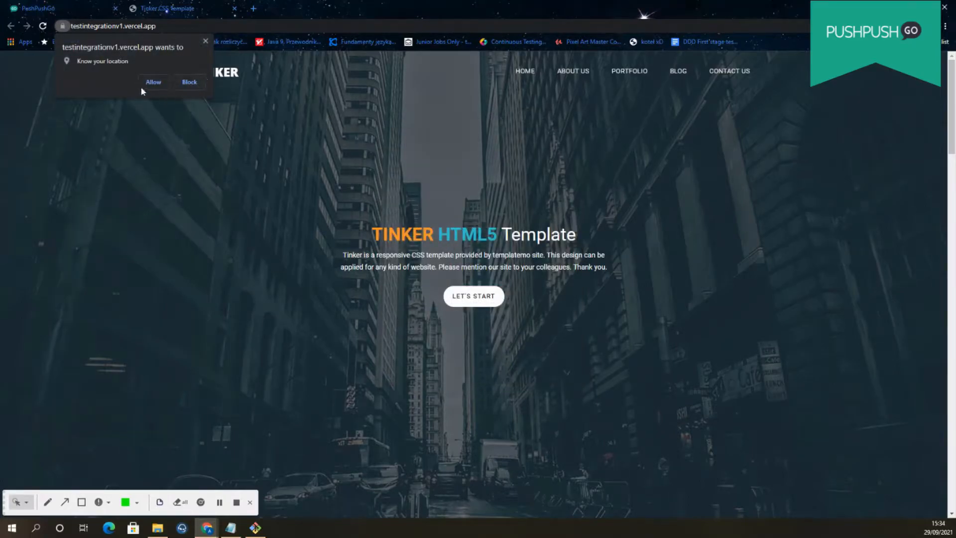
{"action": "left_click", "coordinate": [154, 81]}
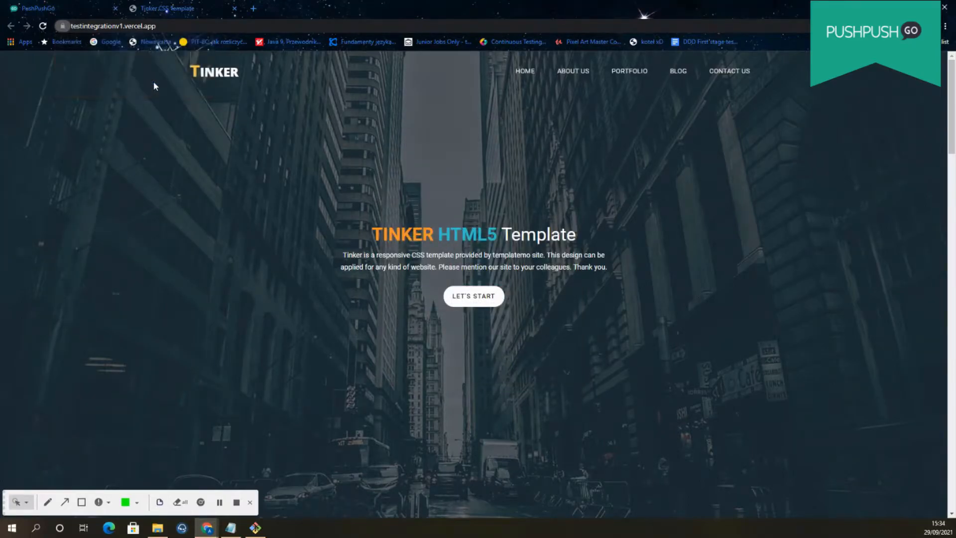
Return to the PushPushGo project and view its Subscribers section
{"action": "left_click", "coordinate": [74, 6]}
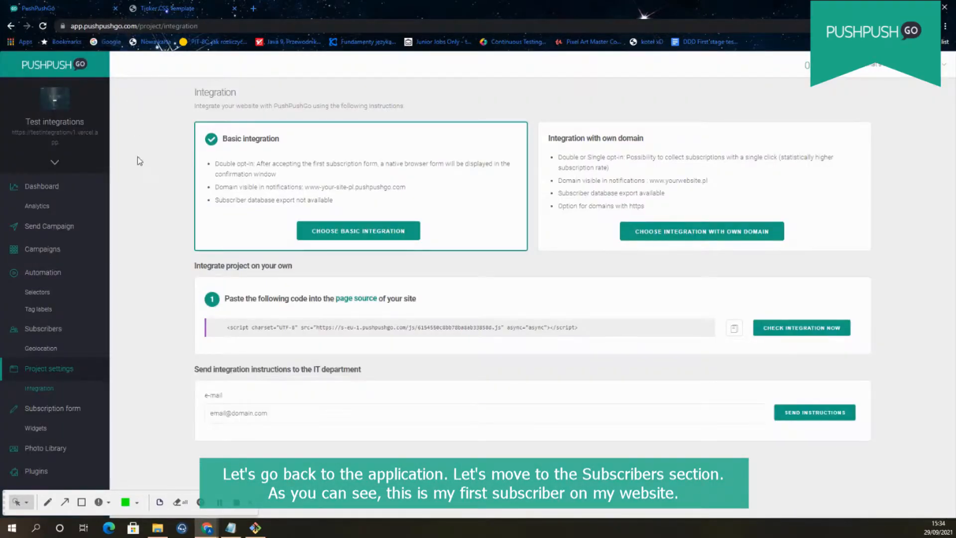
{"action": "left_click", "coordinate": [64, 334]}
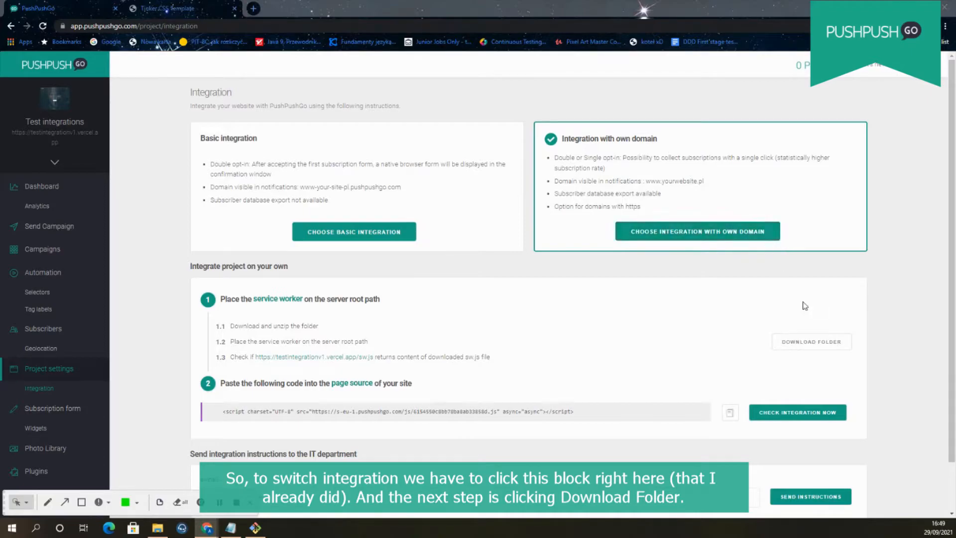
Download the service worker folder for own-domain integration and extract sw.js from the archive into the prez folder
{"action": "left_click", "coordinate": [813, 343]}
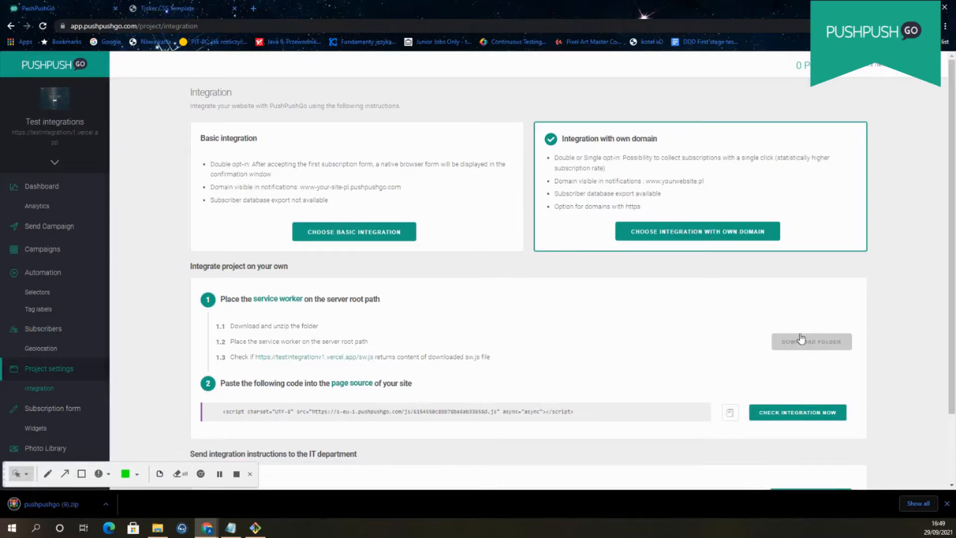
{"action": "left_click", "coordinate": [59, 507]}
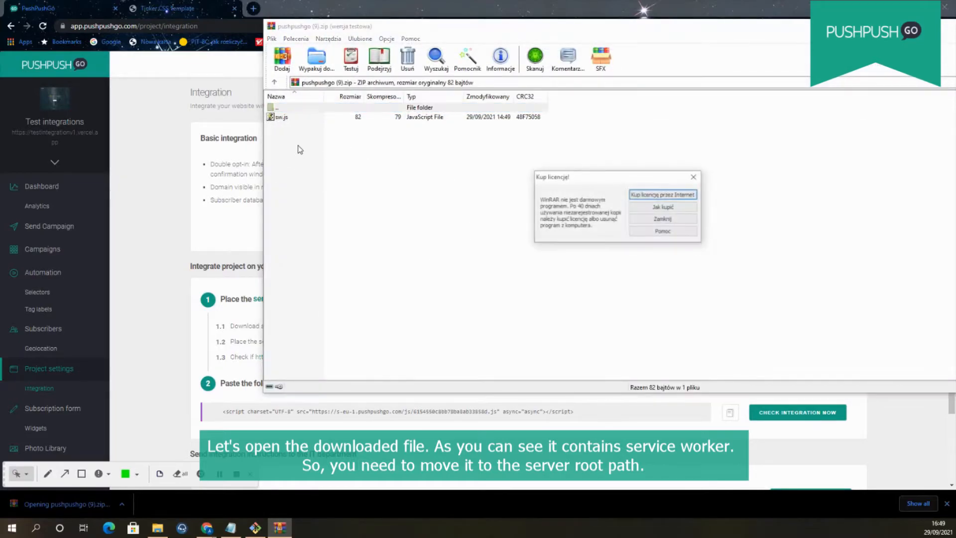
{"action": "left_click", "coordinate": [697, 175]}
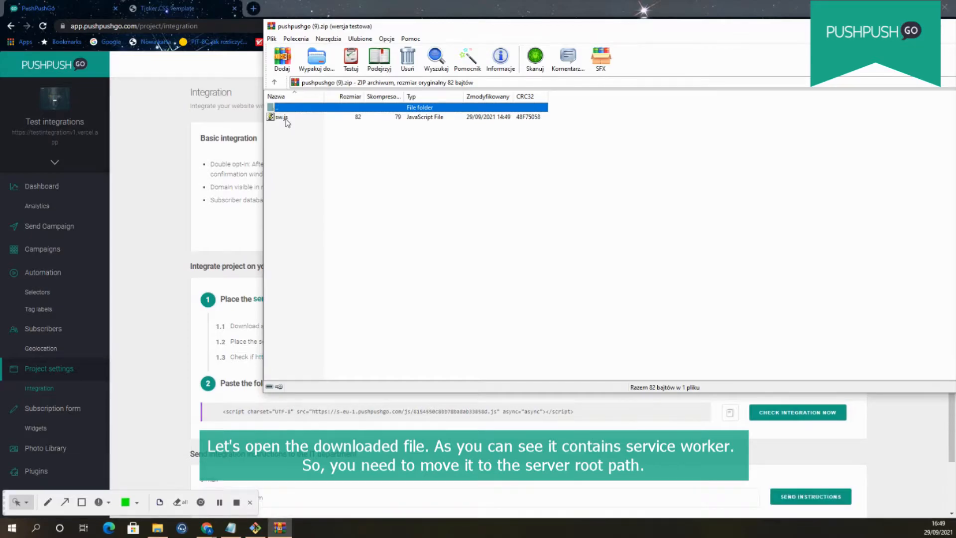
{"action": "left_click_drag", "start_coordinate": [282, 118], "coordinate": [470, 300]}
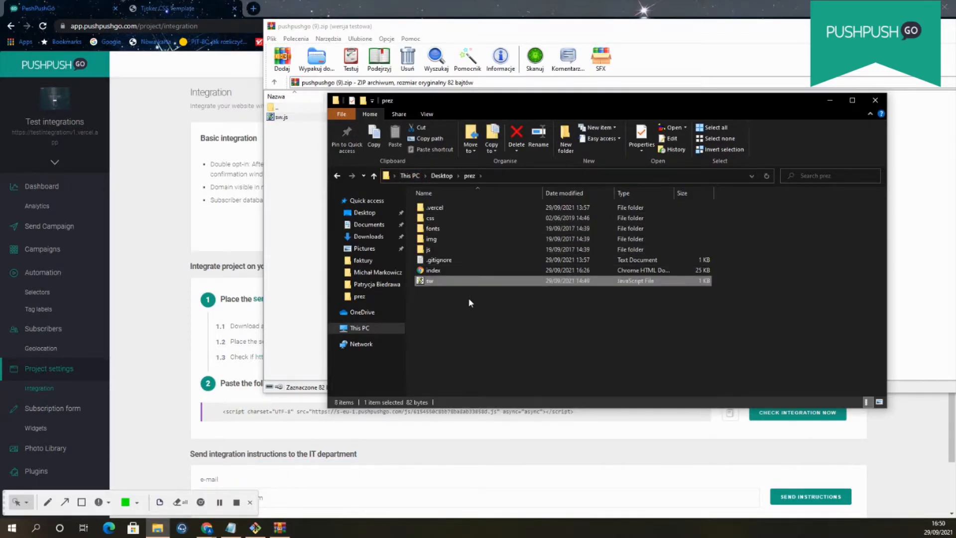
{"action": "left_click", "coordinate": [469, 299]}
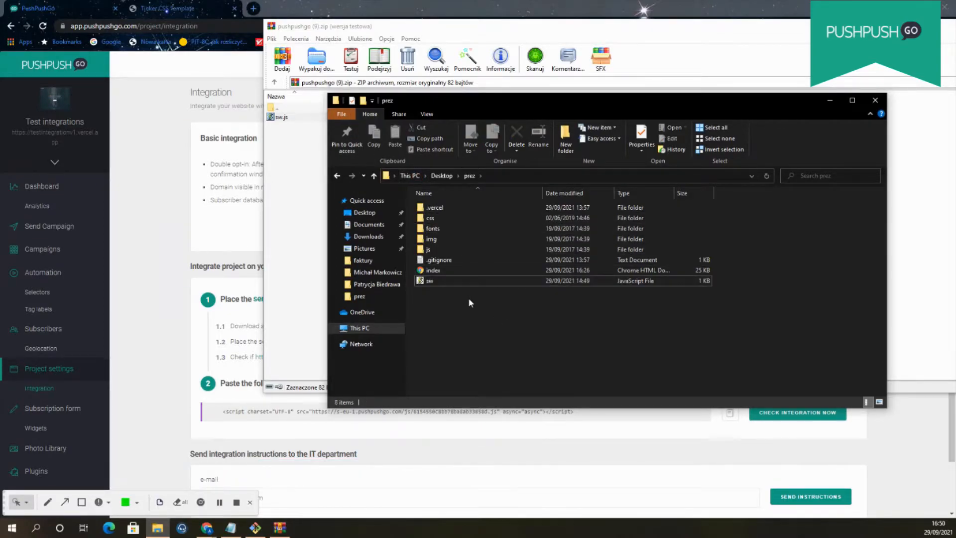
Open the index file in Notepad++ to check the integration script in its head section, then close the editor
{"action": "right_click", "coordinate": [453, 273]}
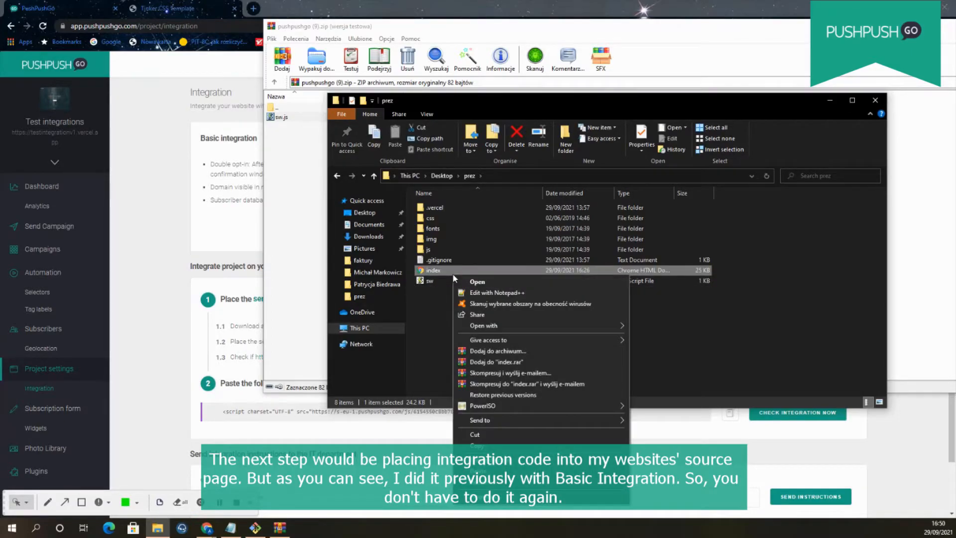
{"action": "left_click", "coordinate": [509, 292]}
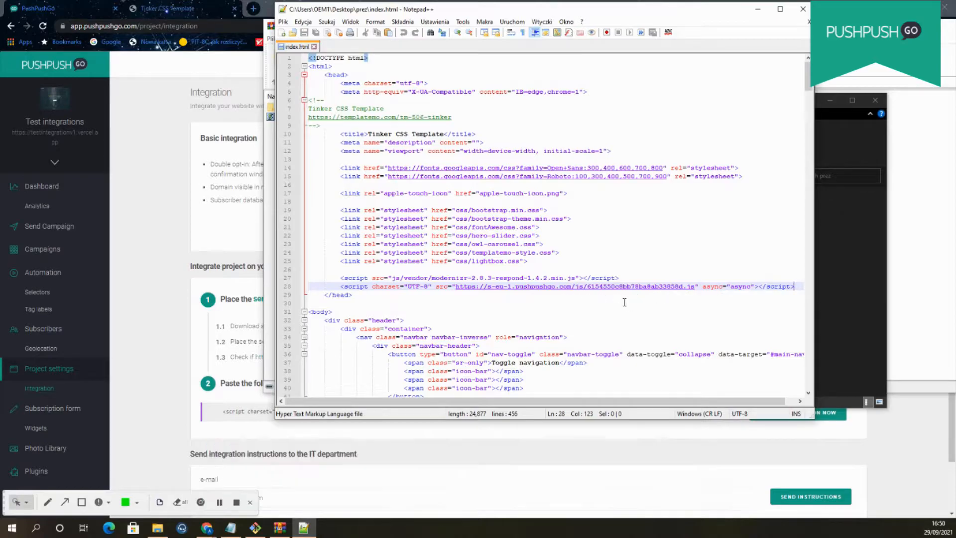
{"action": "left_click", "coordinate": [802, 8]}
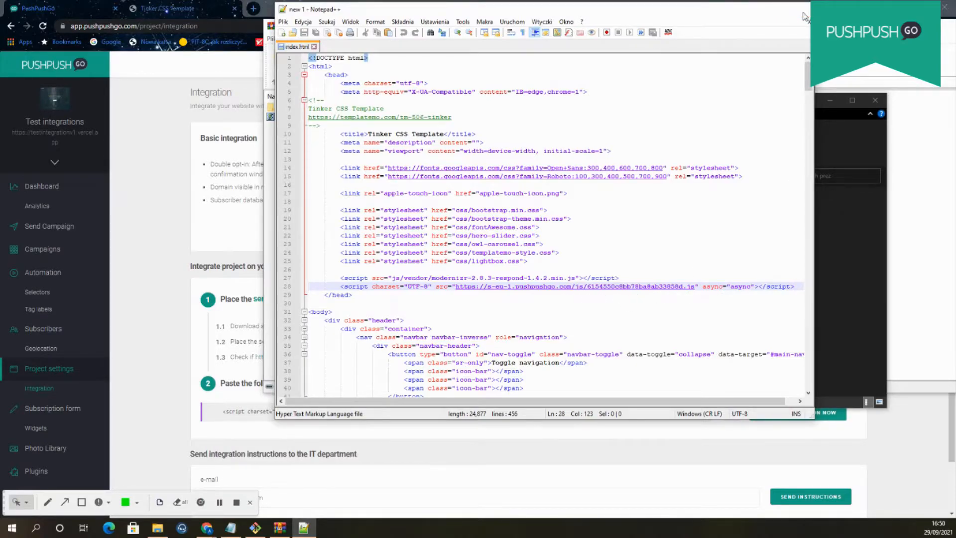
{"action": "left_click", "coordinate": [515, 309]}
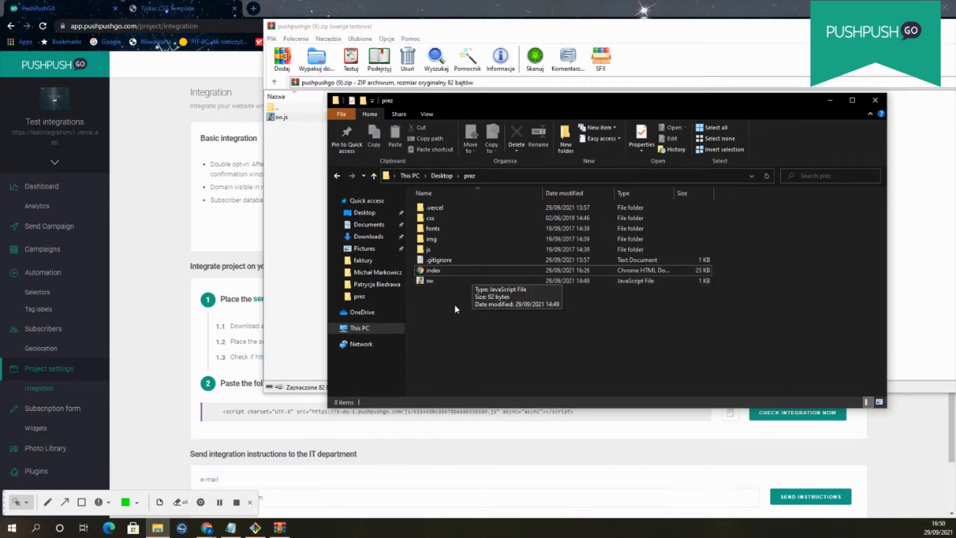
Deploy the prez site with the service worker using "now --prod" in Git Bash, clearing the other windows from view
{"action": "left_click", "coordinate": [254, 524]}
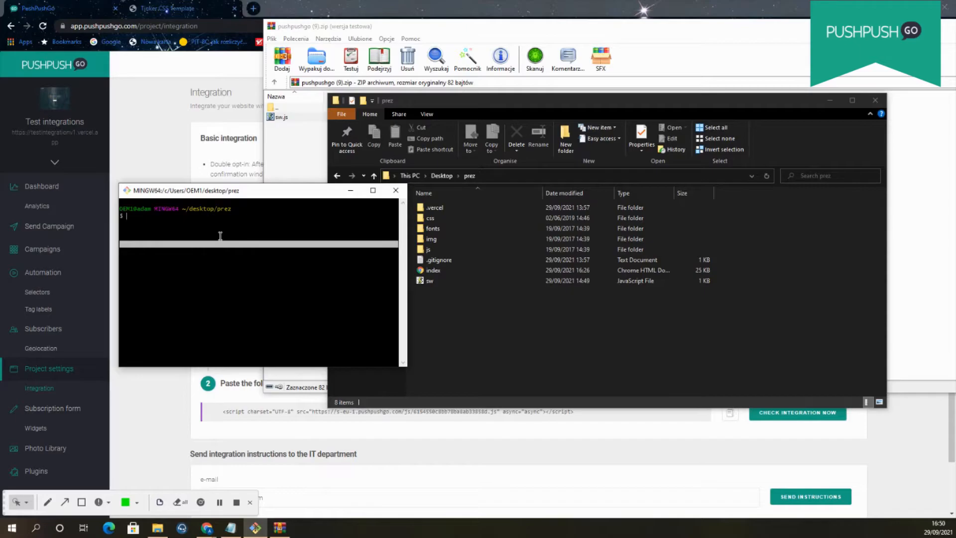
{"action": "type", "text": "now --prod"}
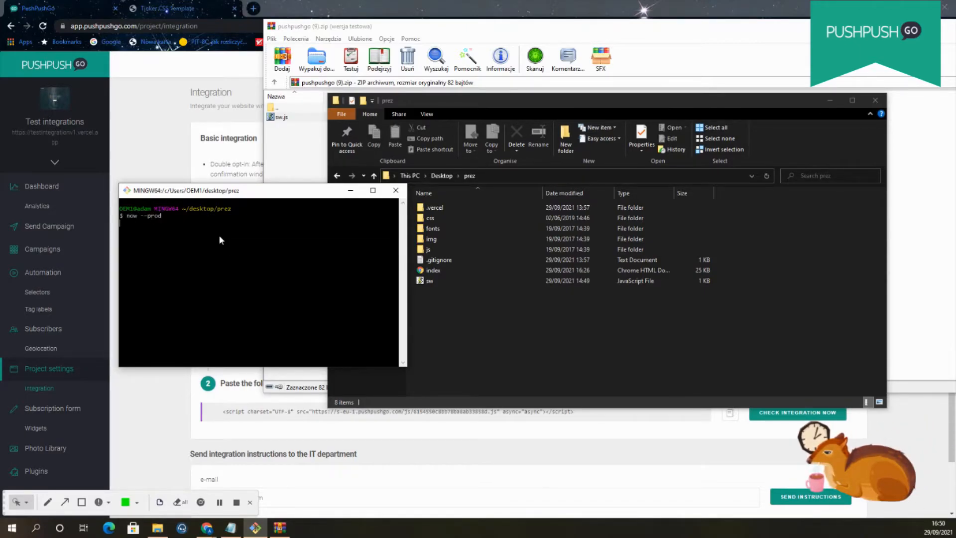
{"action": "key", "text": "Return"}
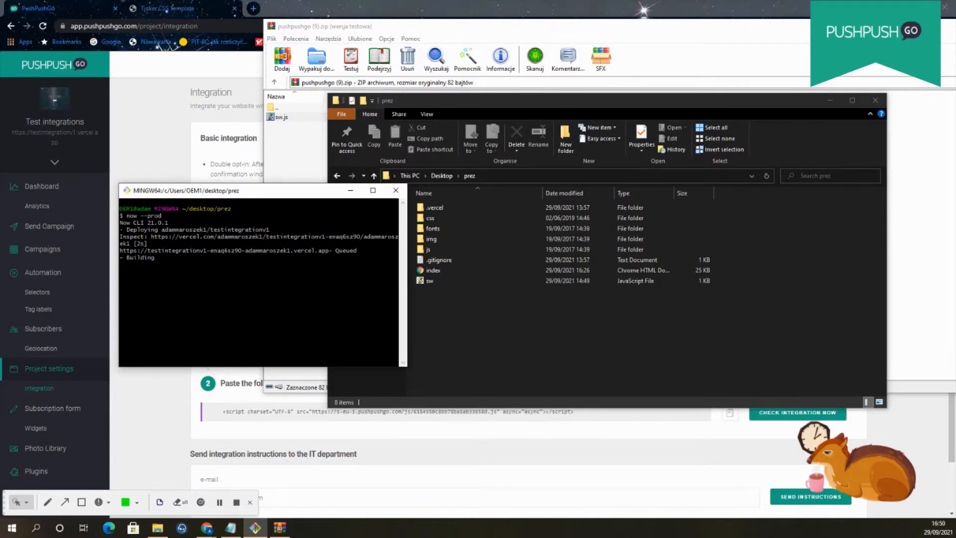
{"action": "left_click", "coordinate": [829, 102]}
{"action": "left_click_drag", "start_coordinate": [897, 26], "coordinate": [821, 29]}
{"action": "left_click", "coordinate": [894, 30]}
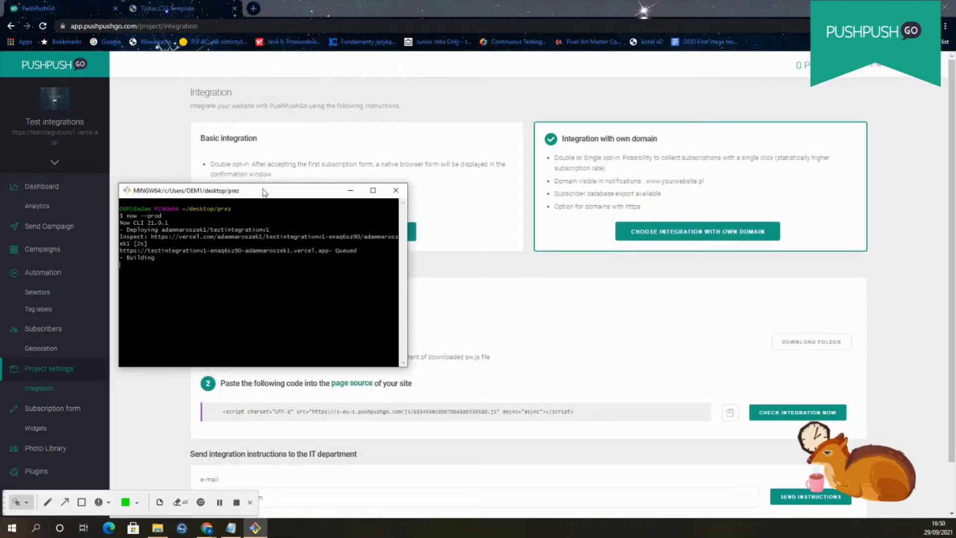
{"action": "left_click_drag", "start_coordinate": [260, 195], "coordinate": [326, 175]}
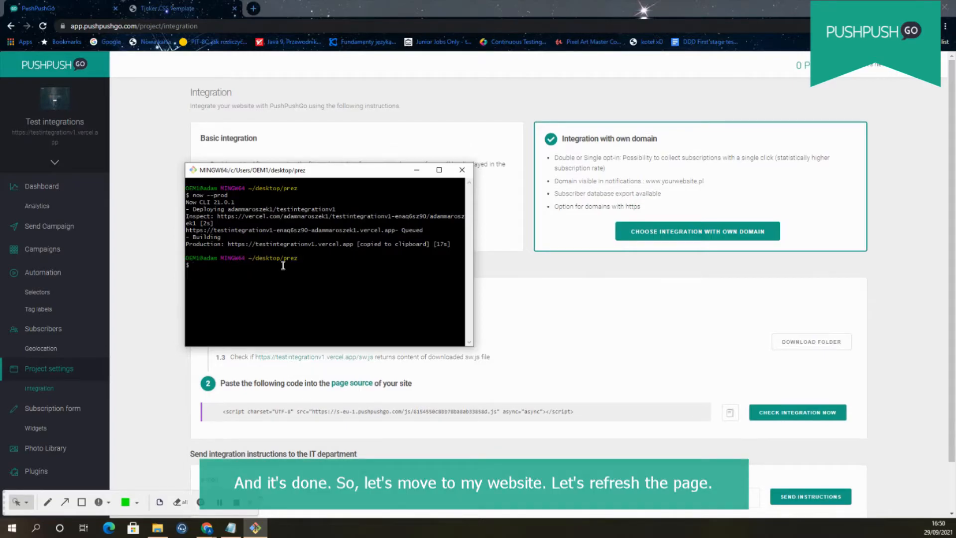
Reload the deployed test website and open testintegrationv1.vercel.app in browser profile 1 to check its subscription form
{"action": "left_click", "coordinate": [176, 5]}
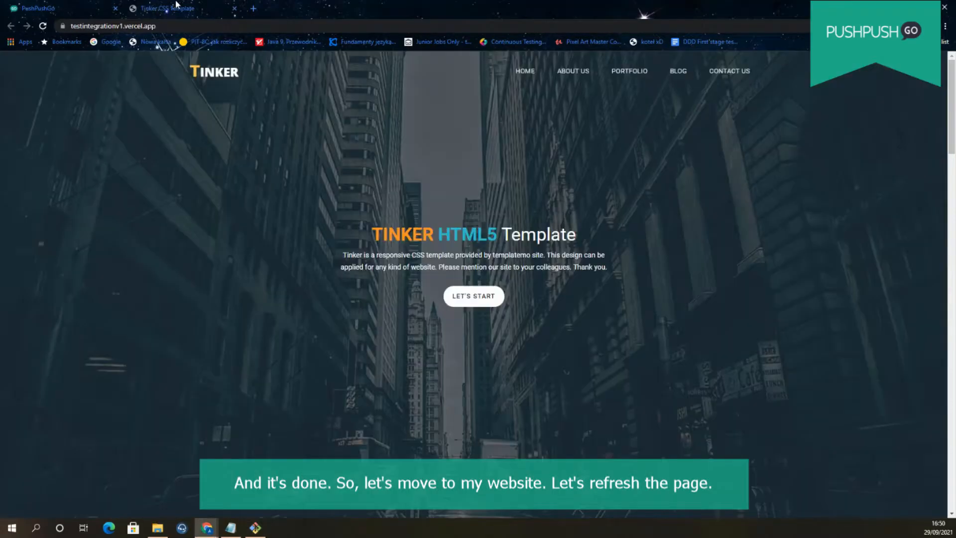
{"action": "left_click", "coordinate": [43, 26]}
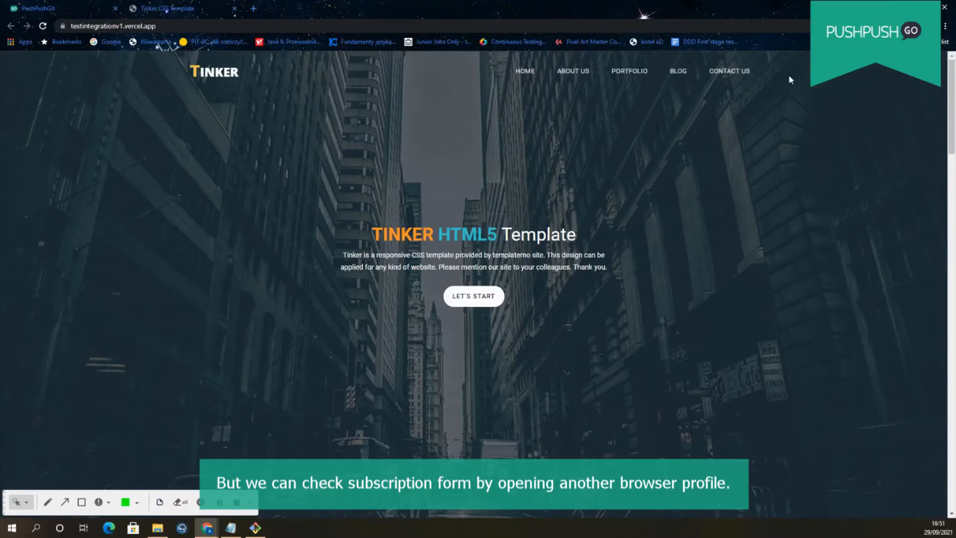
{"action": "left_click", "coordinate": [379, 28]}
{"action": "key", "text": "ctrl+c"}
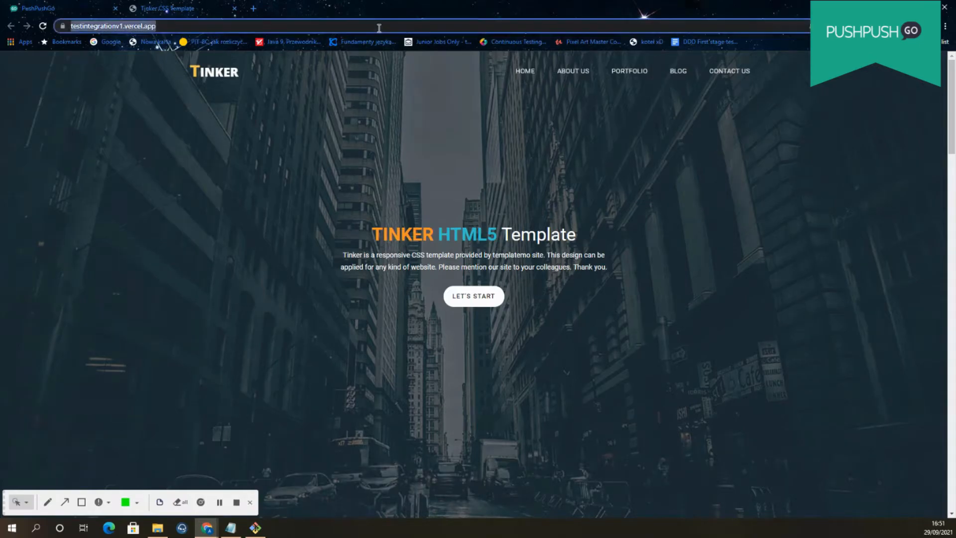
{"action": "left_click", "coordinate": [931, 26]}
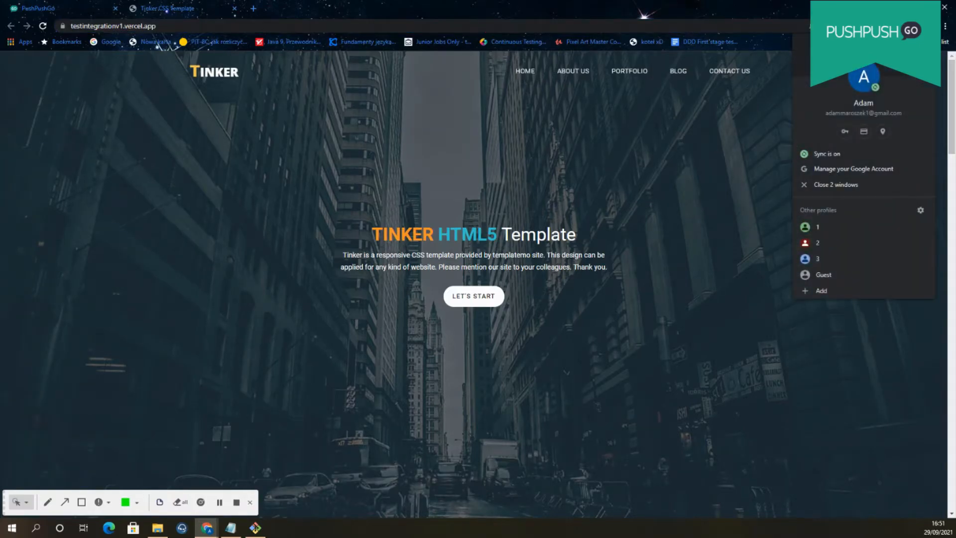
{"action": "left_click", "coordinate": [832, 228]}
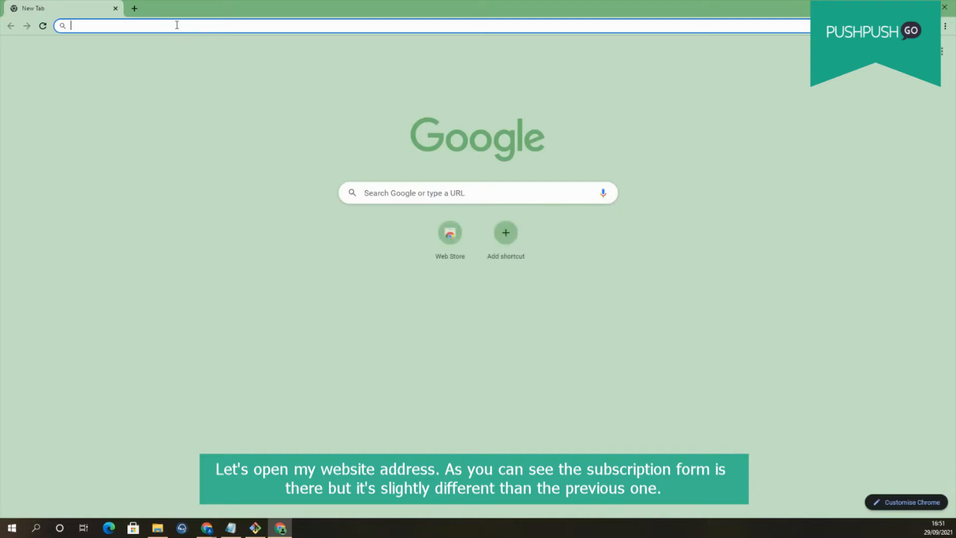
{"action": "key", "text": "ctrl+v"}
{"action": "key", "text": "Return"}
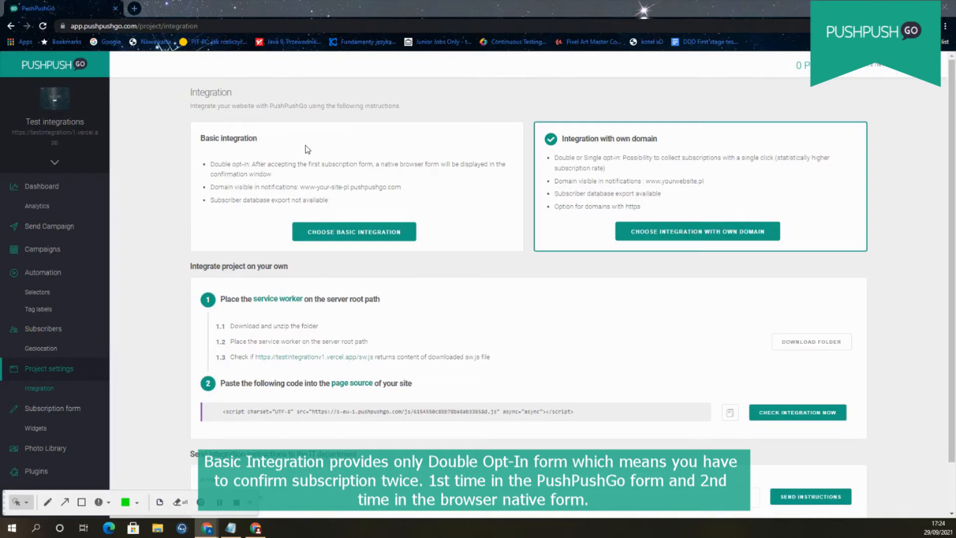
Subscribe to notifications on the basic-integration example site ti1.stppg.co, confirming in the second window, and return to the PushPushGo integration page
{"action": "left_click", "coordinate": [255, 530]}
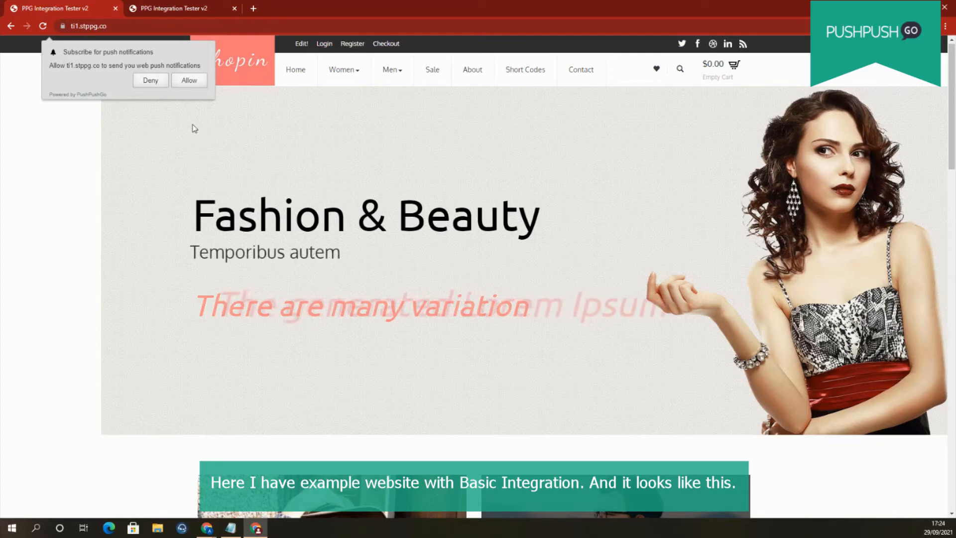
{"action": "left_click", "coordinate": [189, 82]}
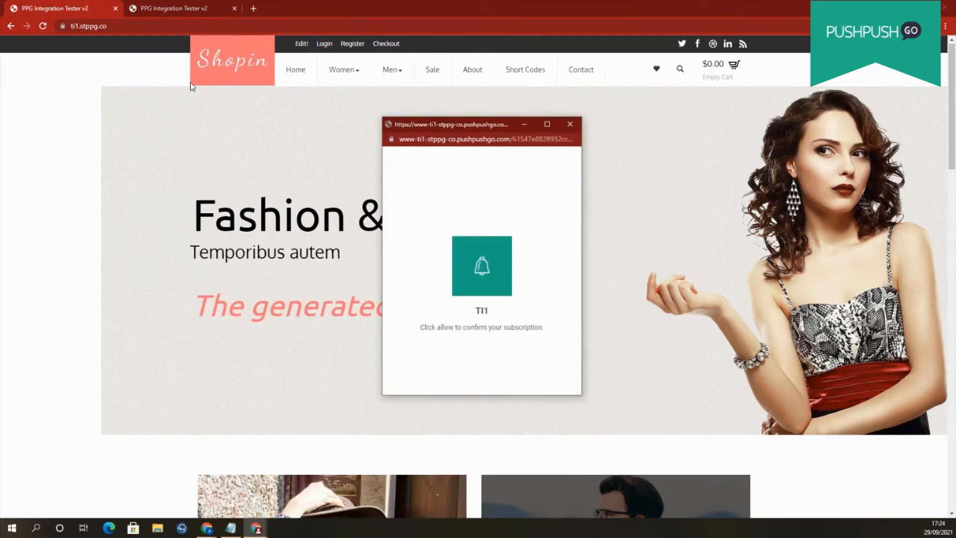
{"action": "left_click", "coordinate": [482, 195]}
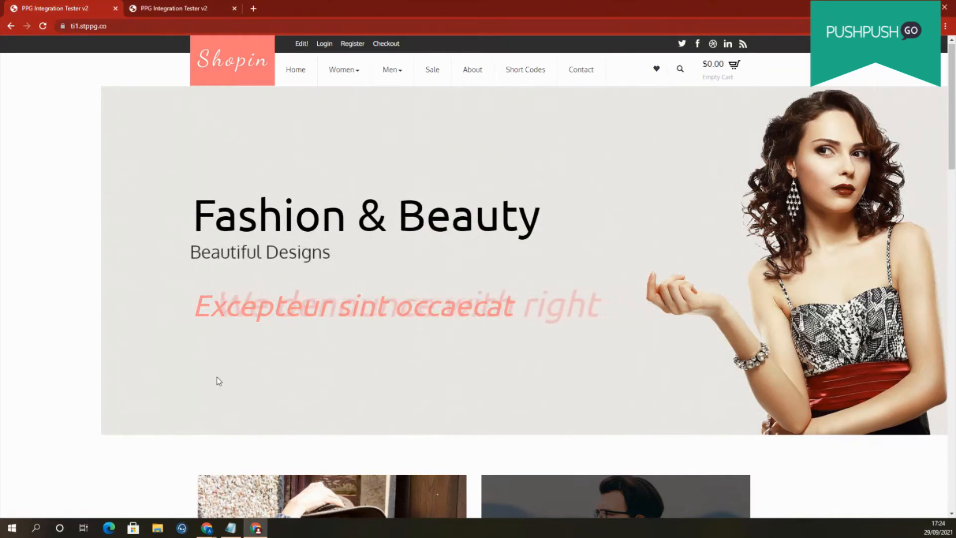
{"action": "mouse_move", "coordinate": [206, 527]}
{"action": "left_click", "coordinate": [205, 493]}
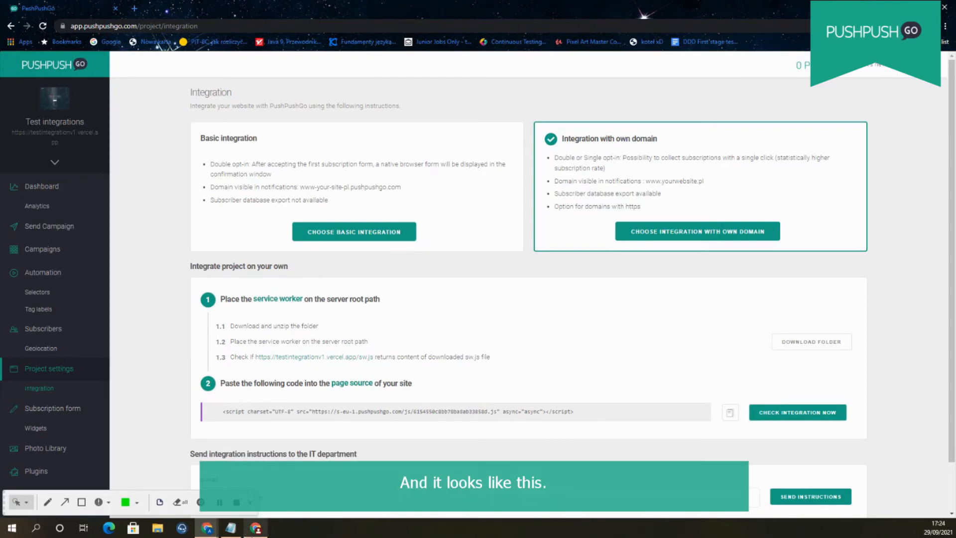
Allow notifications on the own-domain example site ti2.stppg.co through the native browser form, and return to the PushPushGo integration page
{"action": "left_click", "coordinate": [257, 529]}
{"action": "left_click", "coordinate": [170, 8]}
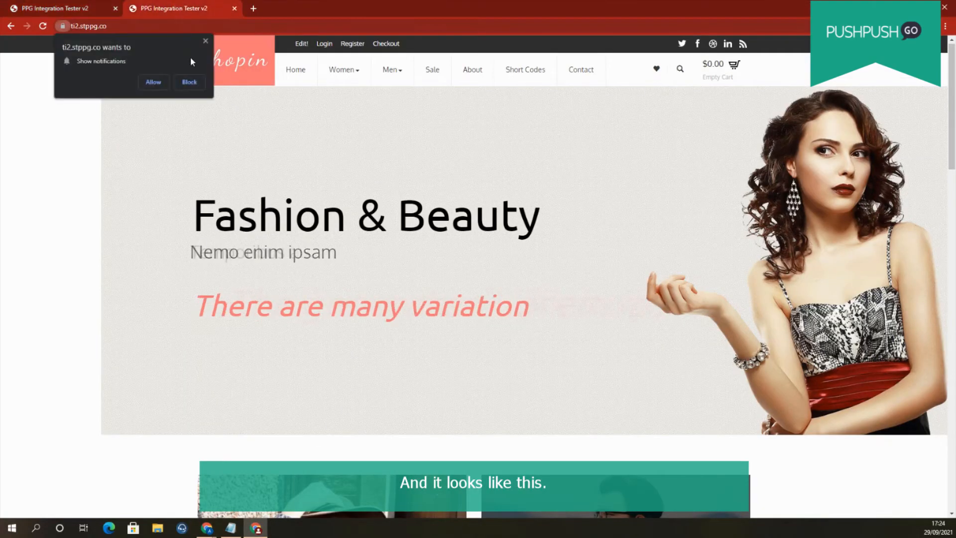
{"action": "left_click", "coordinate": [153, 82]}
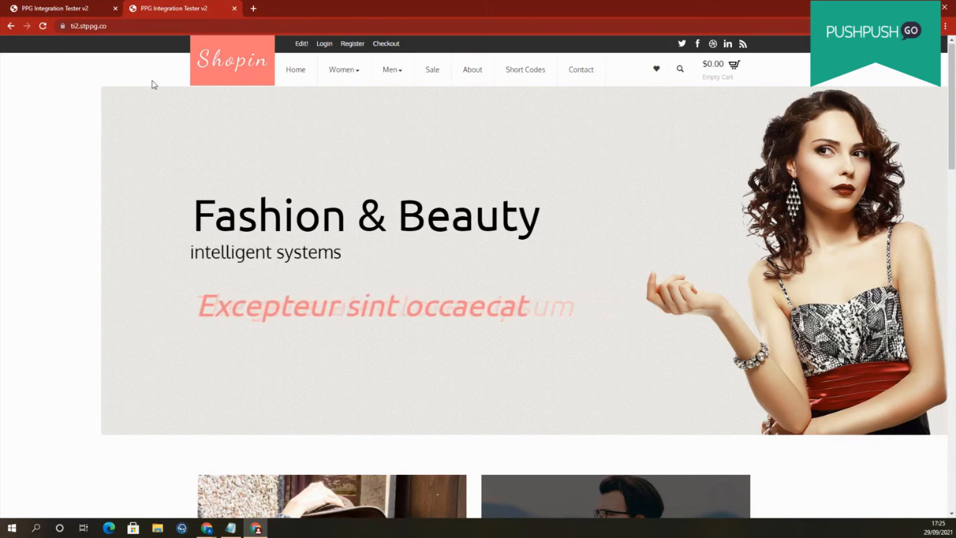
{"action": "mouse_move", "coordinate": [209, 528]}
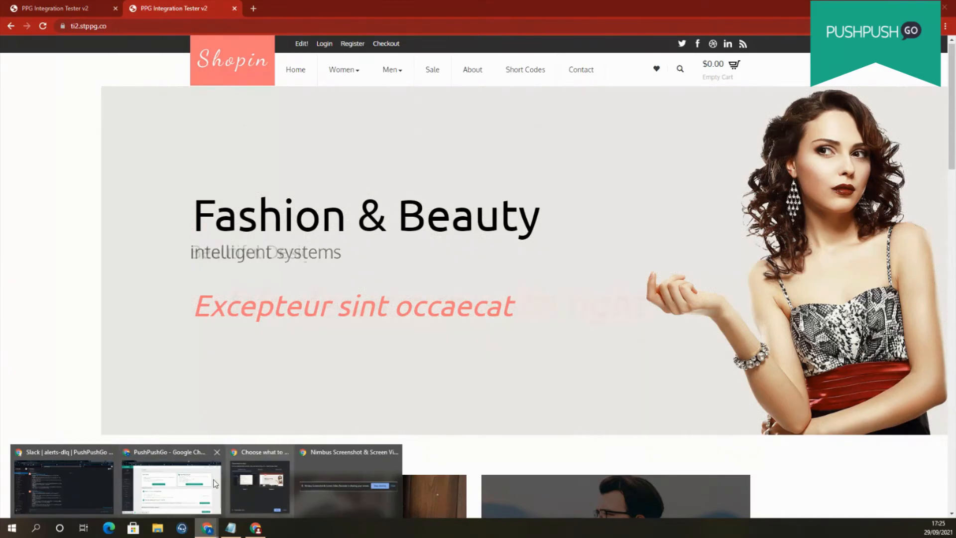
{"action": "left_click", "coordinate": [194, 488]}
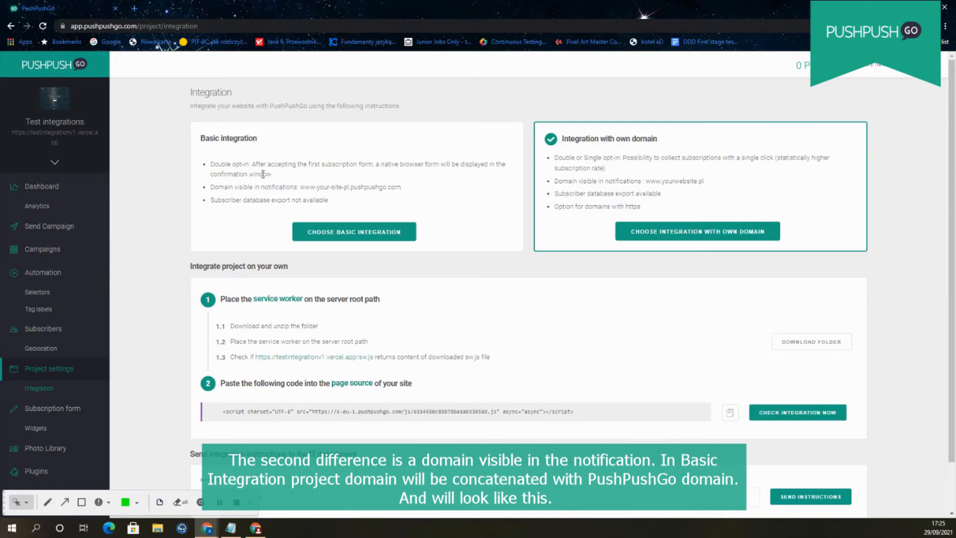
Highlight the domain shown in notifications under Basic integration, www-your-site-pl.pushpushgo.com, and clear the selection
{"action": "triple_click", "coordinate": [377, 198]}
{"action": "left_click_drag", "start_coordinate": [402, 187], "coordinate": [300, 187]}
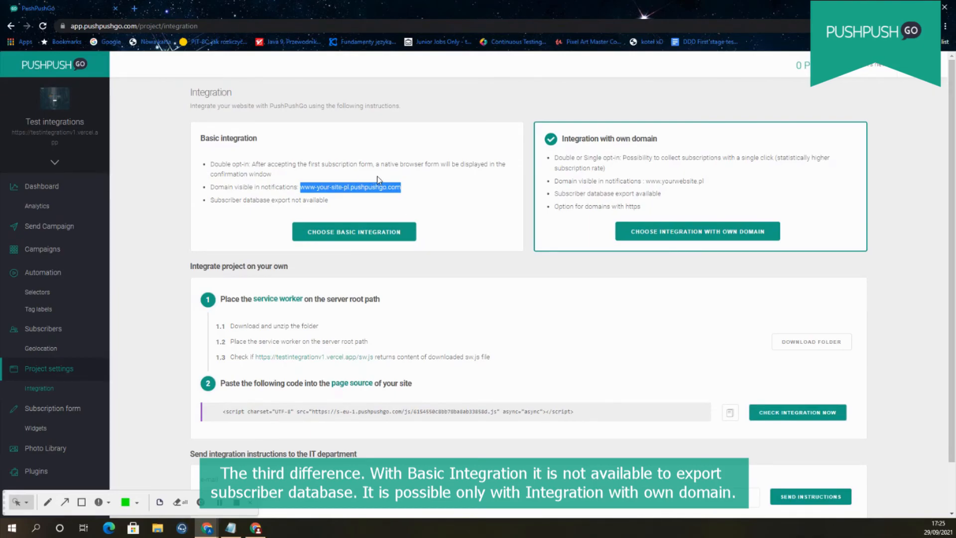
{"action": "left_click", "coordinate": [436, 224]}
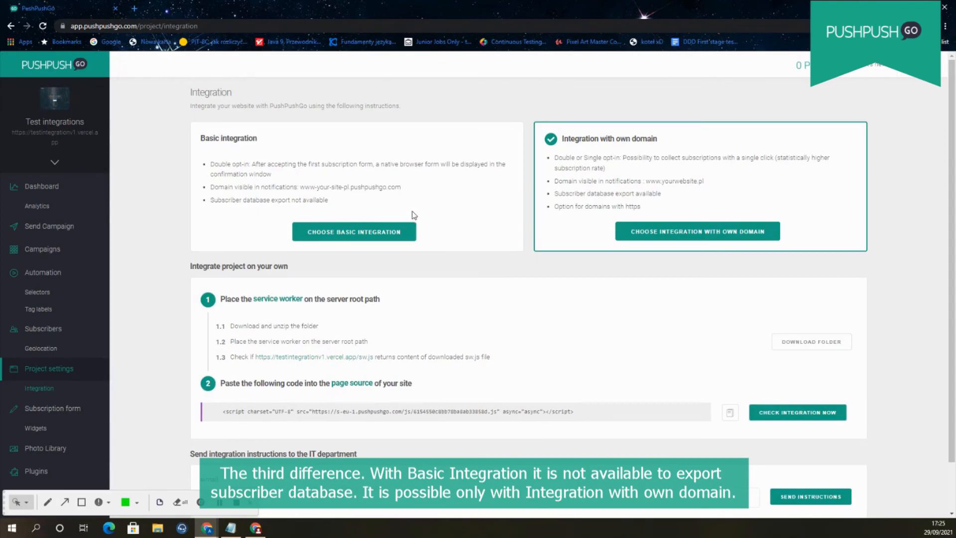